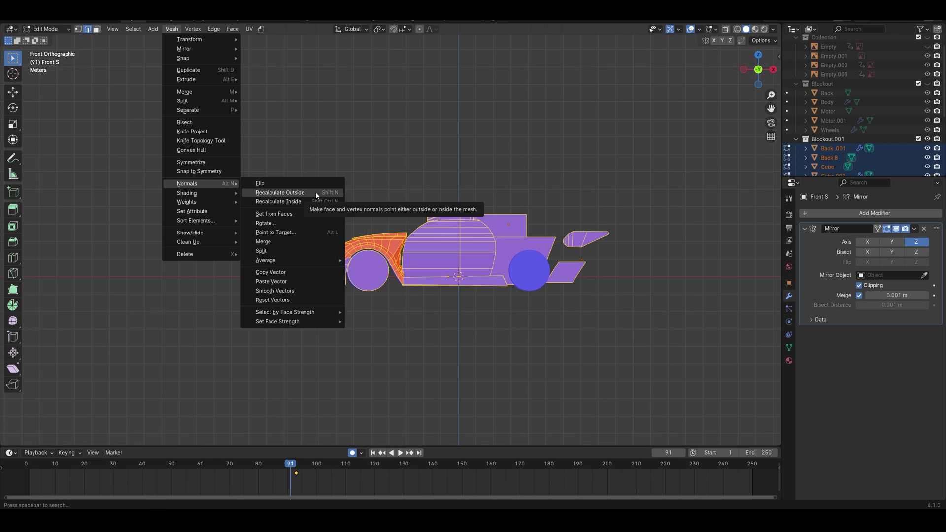
- Recalculate the blockout normals outward and add five centred edge loops across the rear panel
click(315, 192)
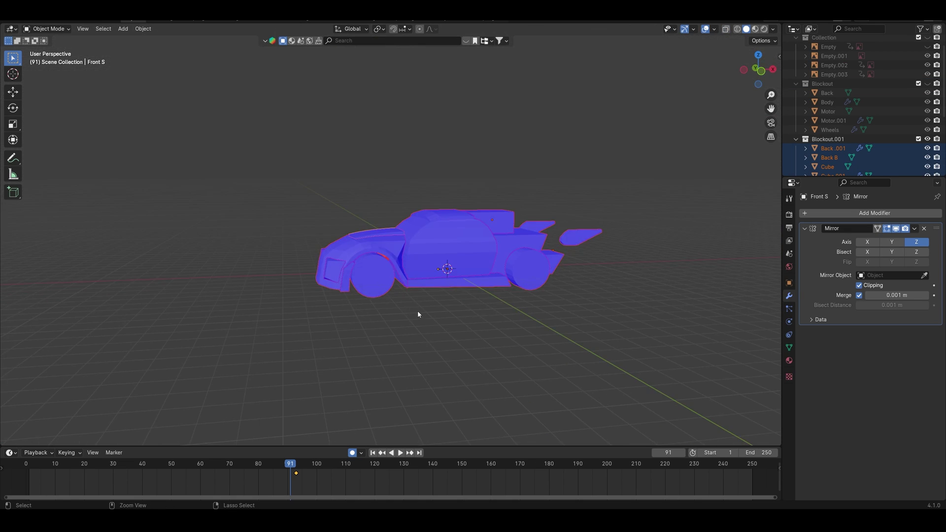
key(ctrl+r)
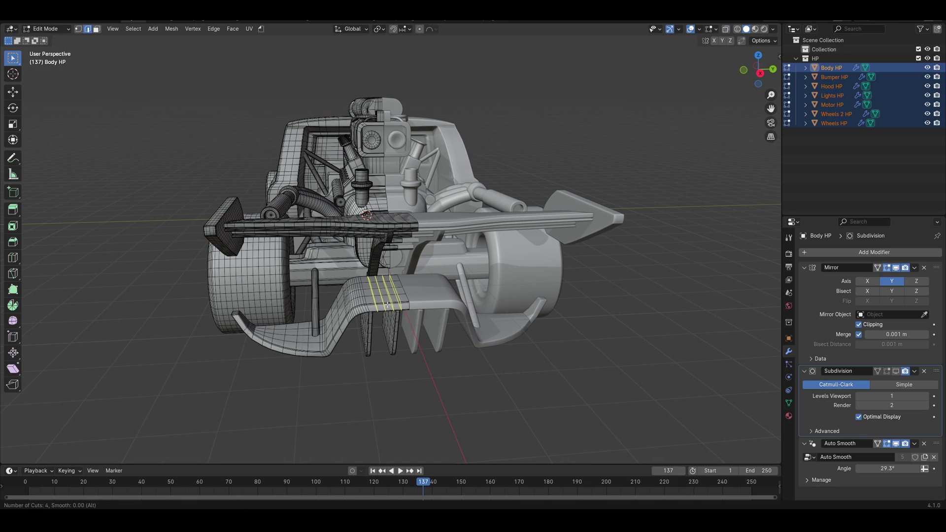
scroll(388, 304, up, 1)
click(387, 305)
right_click(387, 305)
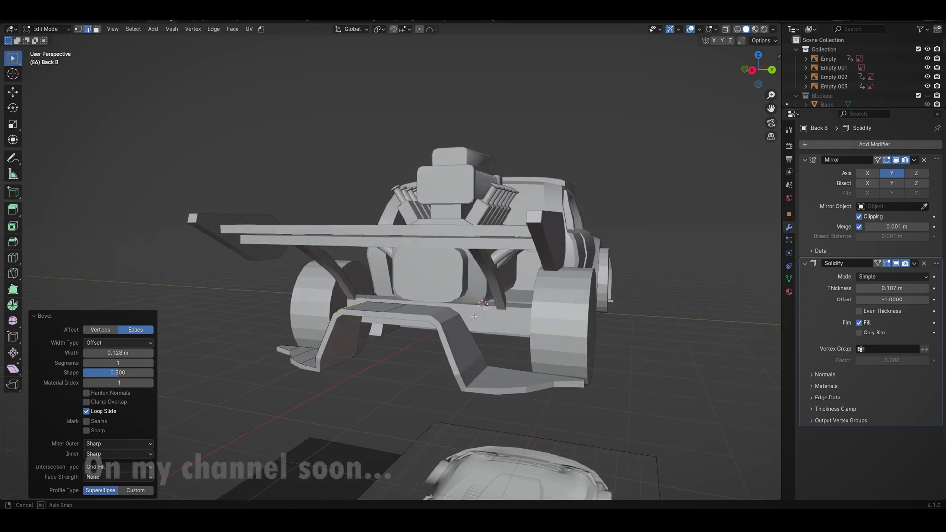
- Move and scale the rear plate vertices into an angled plate, then save the Sport Car file
drag(473, 316, 550, 262)
key(1)
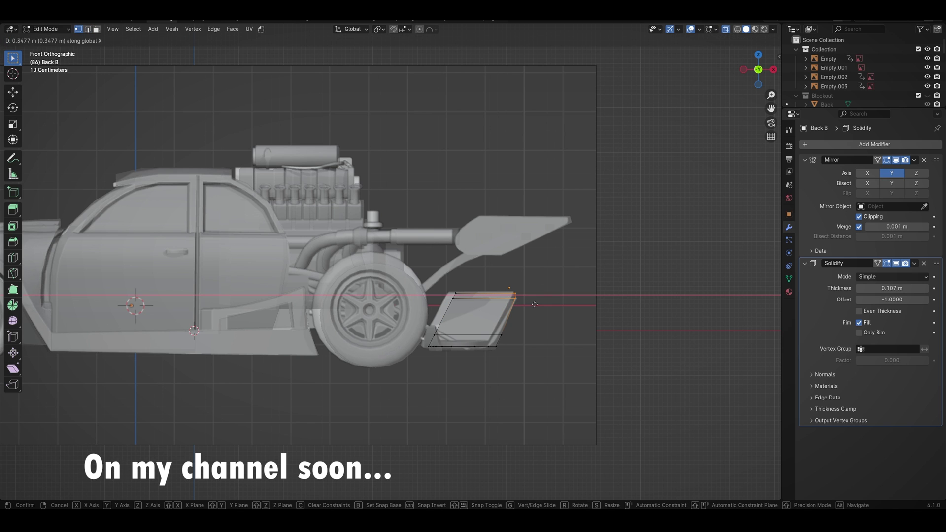
click(538, 303)
click(533, 353)
key(Tab)
key(ctrl+s)
mouse_move(534, 353)
mouse_down()
mouse_move(560, 340)
mouse_move(590, 348)
mouse_move(545, 342)
mouse_up()
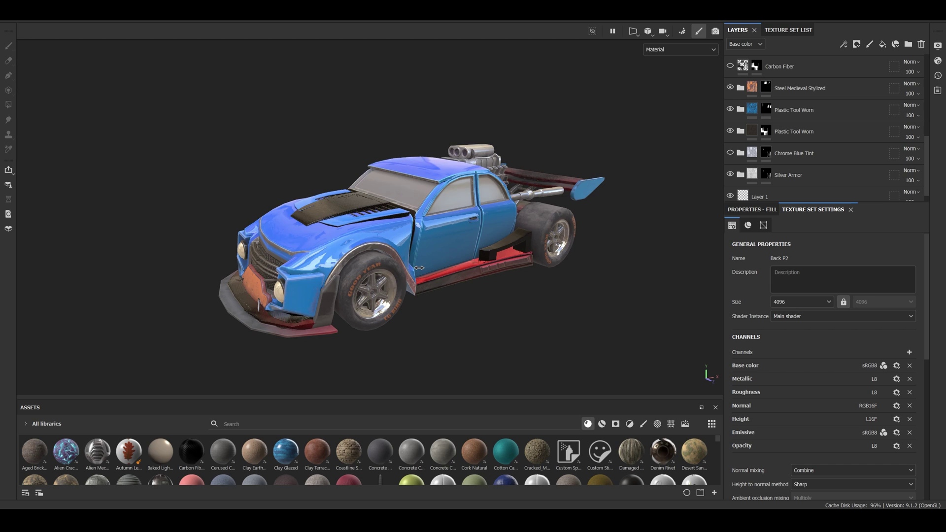
drag(432, 266, 421, 248)
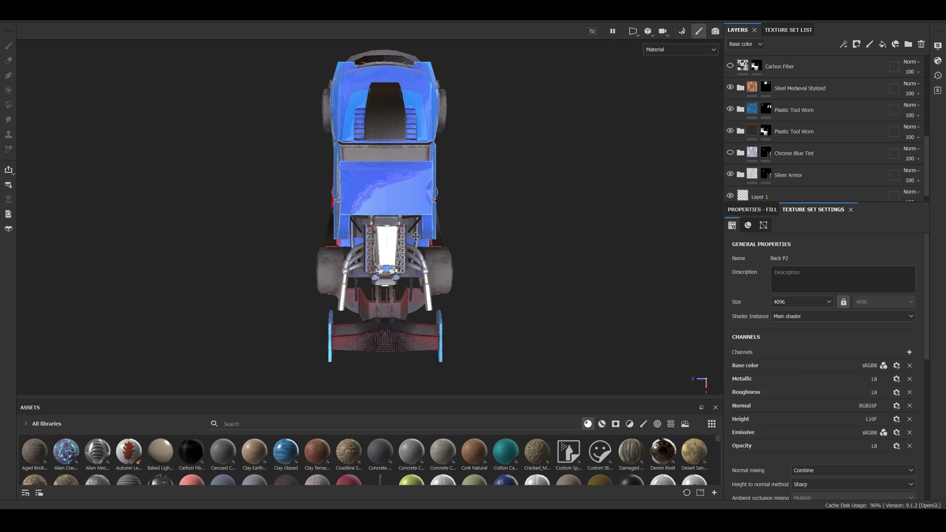
scroll(353, 265, up, 3)
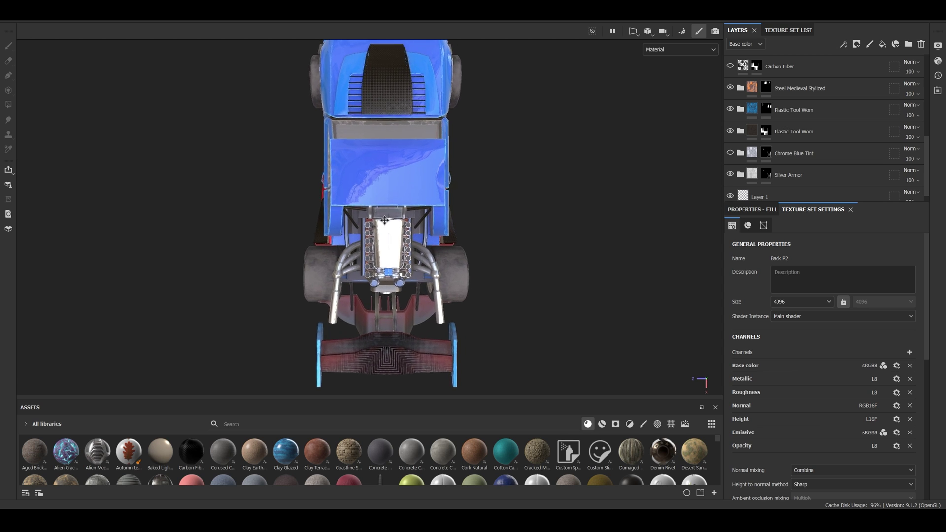
drag(341, 281, 341, 246)
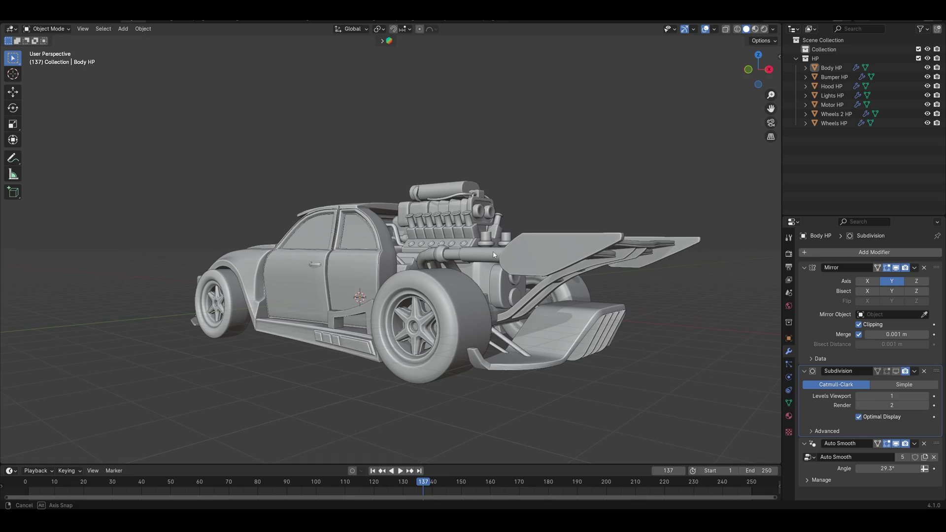
drag(493, 254, 604, 252)
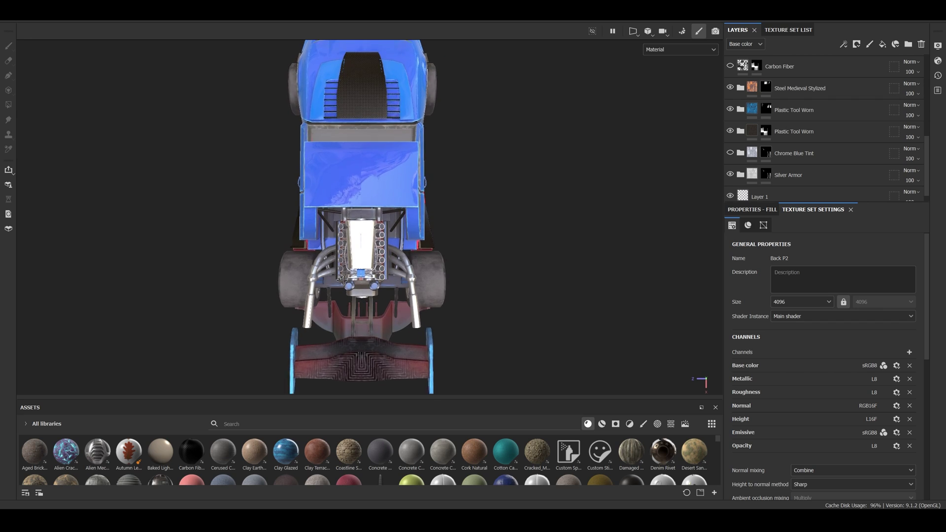
mouse_move(345, 197)
mouse_down()
mouse_move(347, 221)
mouse_move(350, 176)
mouse_move(353, 186)
mouse_up()
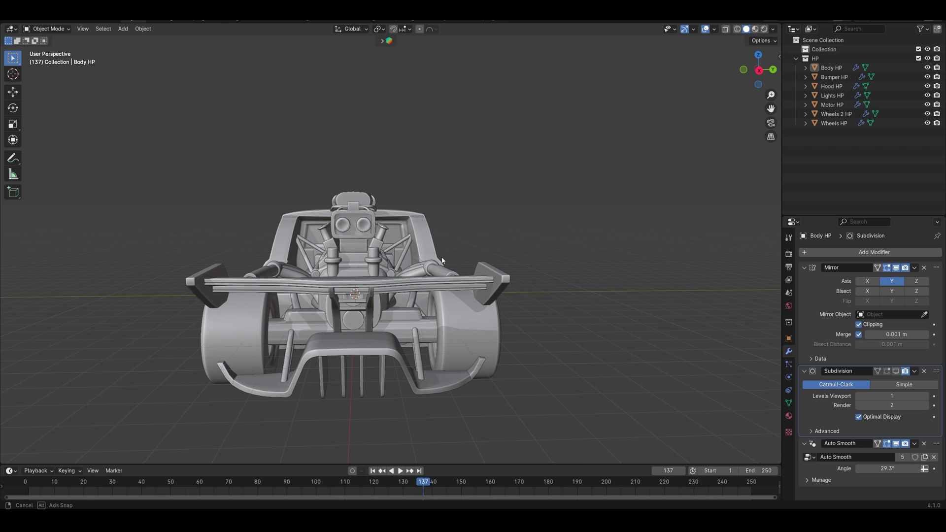
drag(442, 261, 515, 255)
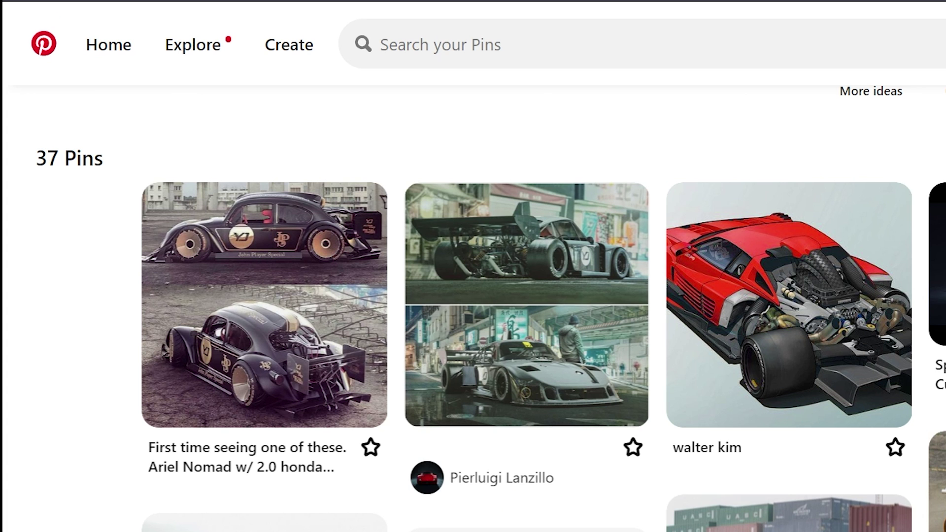
- Search Pinterest for 'racing car' pins
click(389, 44)
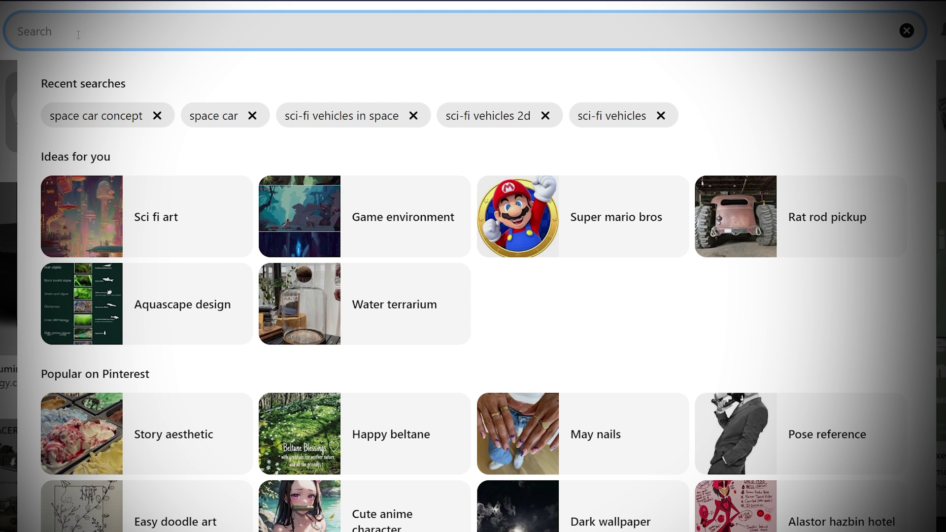
text(racing car)
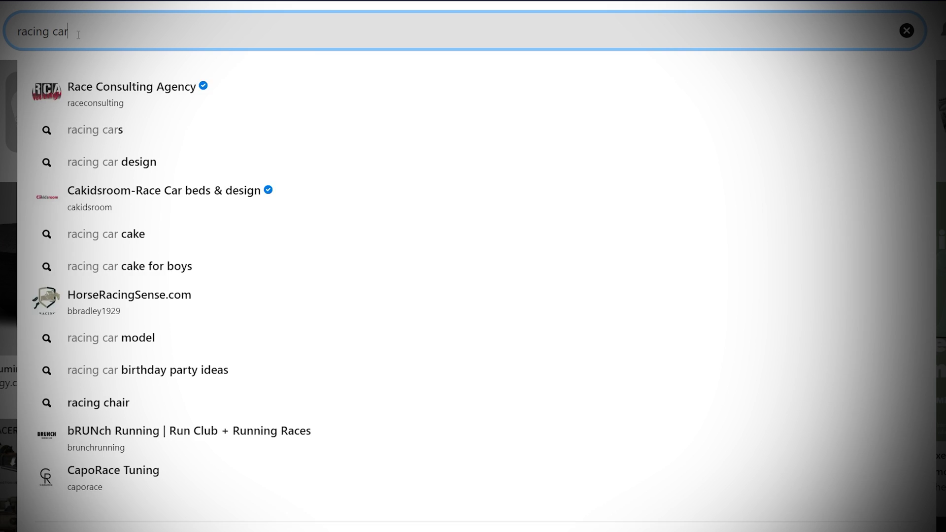
key(Return)
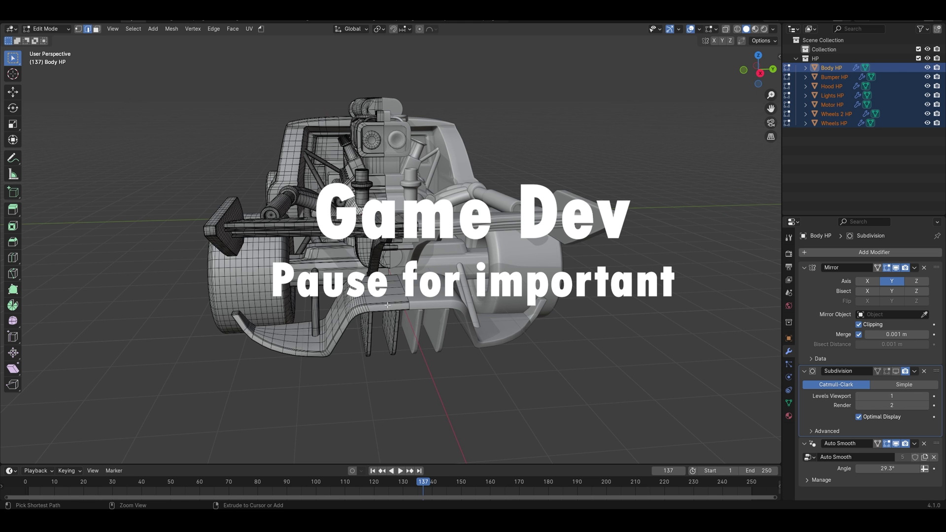
- Add five unslid edge loops across Body HP's rear panel and orbit to check them
scroll(387, 305, up, 2)
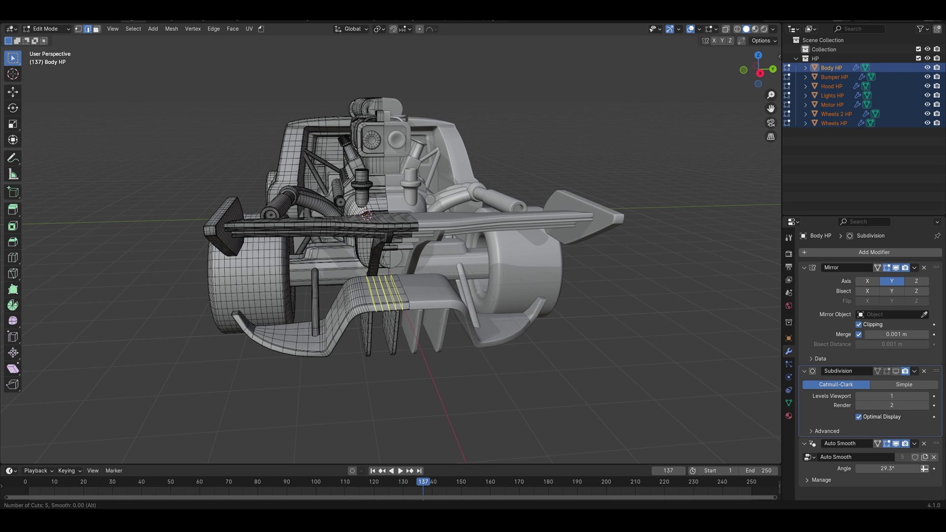
click(392, 304)
right_click(397, 304)
drag(458, 270, 450, 313)
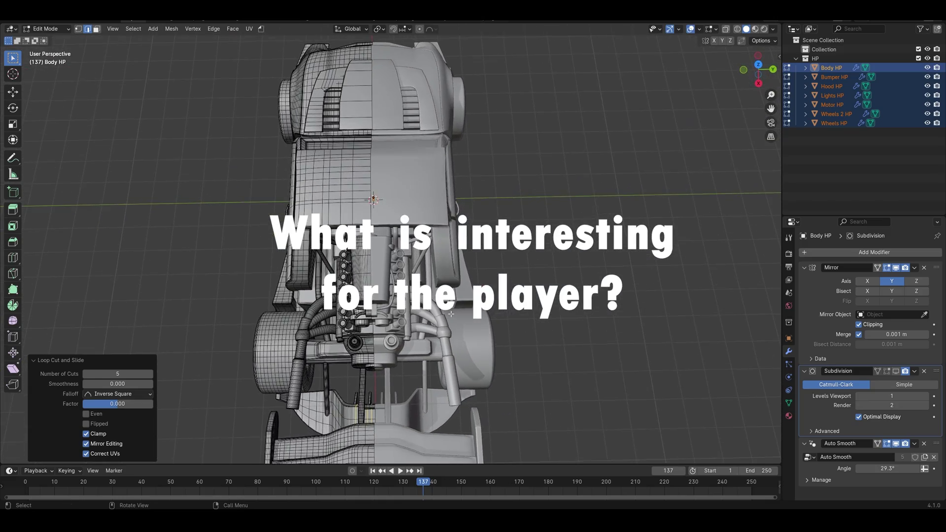
key(Tab)
key(Tab)
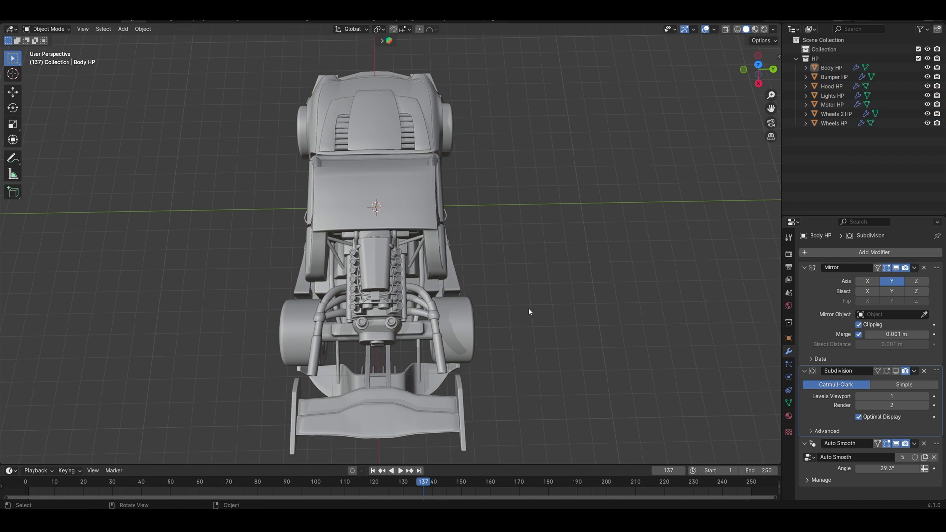
drag(528, 309, 565, 345)
key(Tab)
- Reselect Body HP and toggle its mesh wireframe while inspecting the rear engine area
scroll(566, 344, up, 3)
click(604, 383)
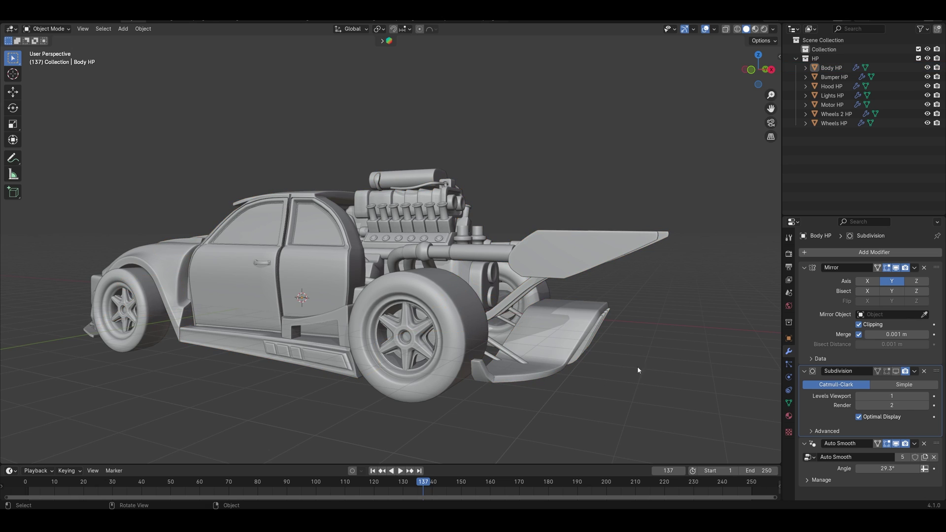
drag(637, 365, 545, 269)
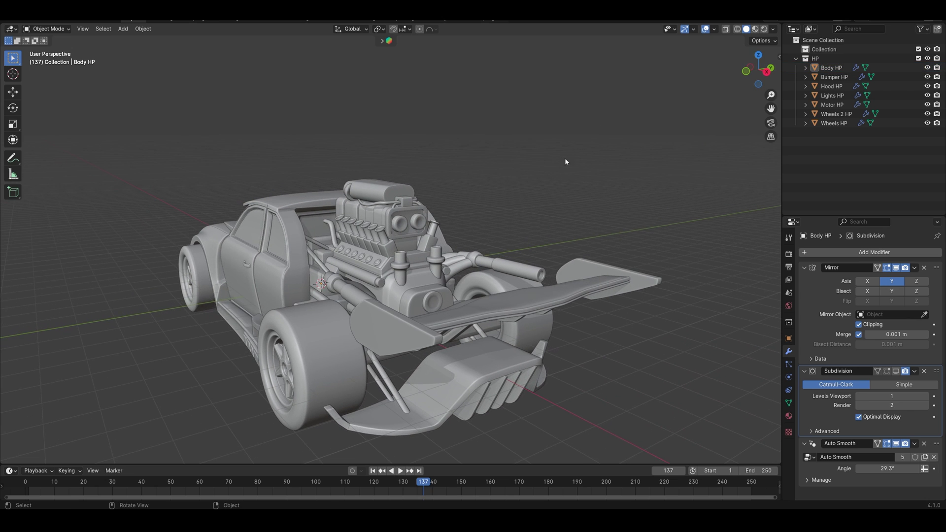
click(390, 218)
key(Tab)
key(Tab)
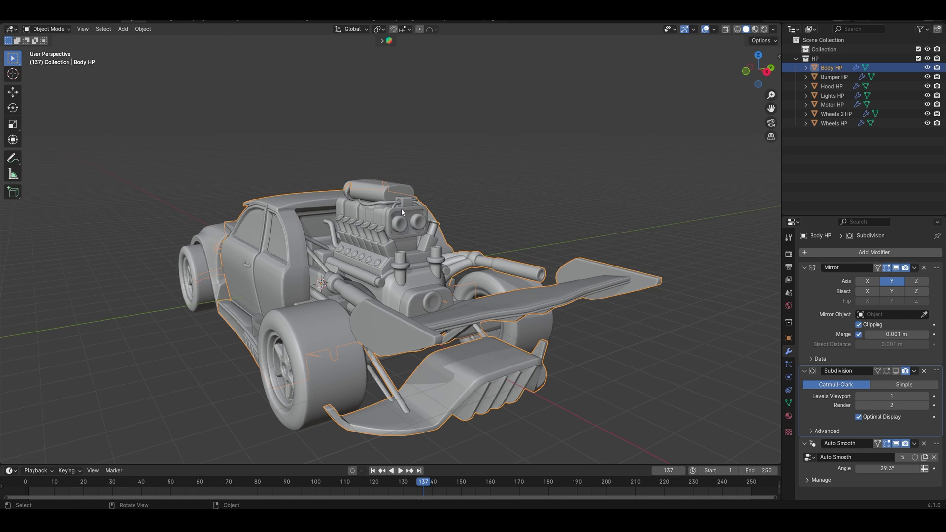
key(Tab)
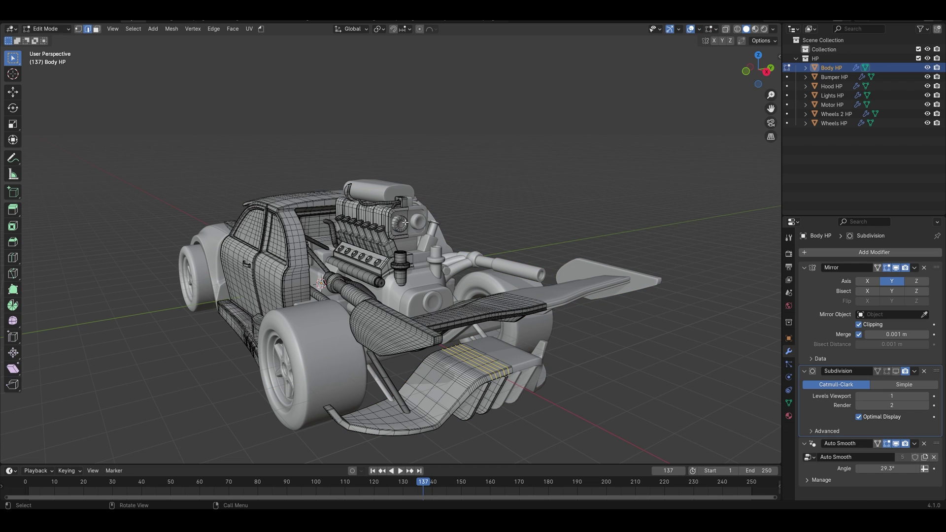
drag(408, 223, 406, 231)
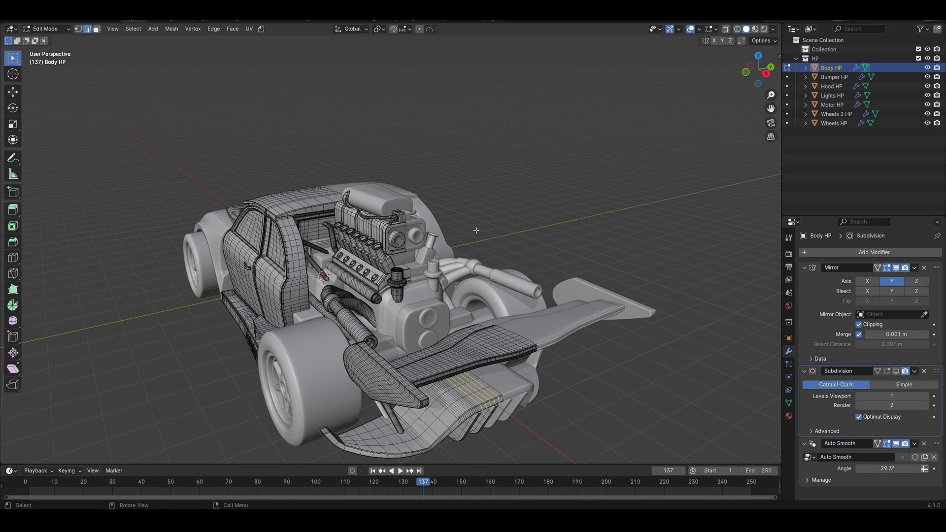
key(Tab)
- Raise the viewport shading cavity ridge to 0.609 for stronger edges
drag(524, 271, 564, 176)
scroll(564, 176, up, 5)
click(772, 30)
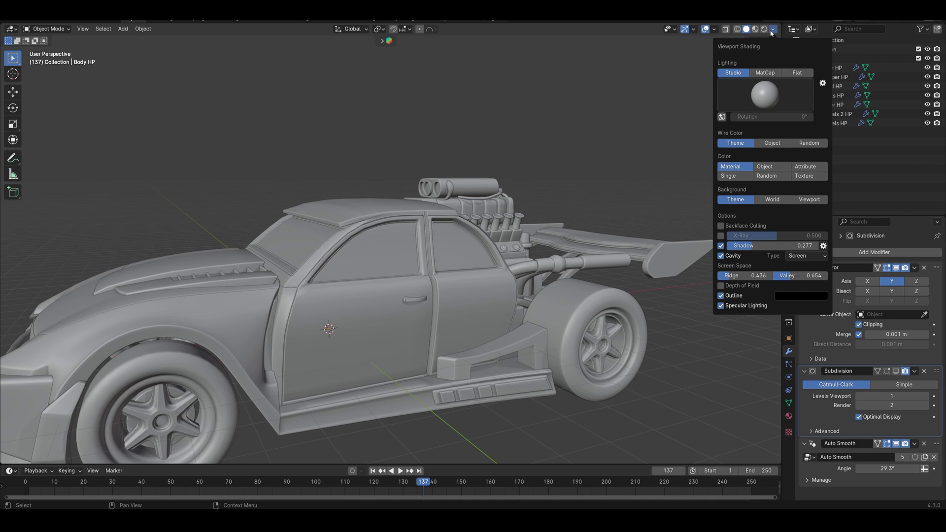
drag(743, 275, 807, 276)
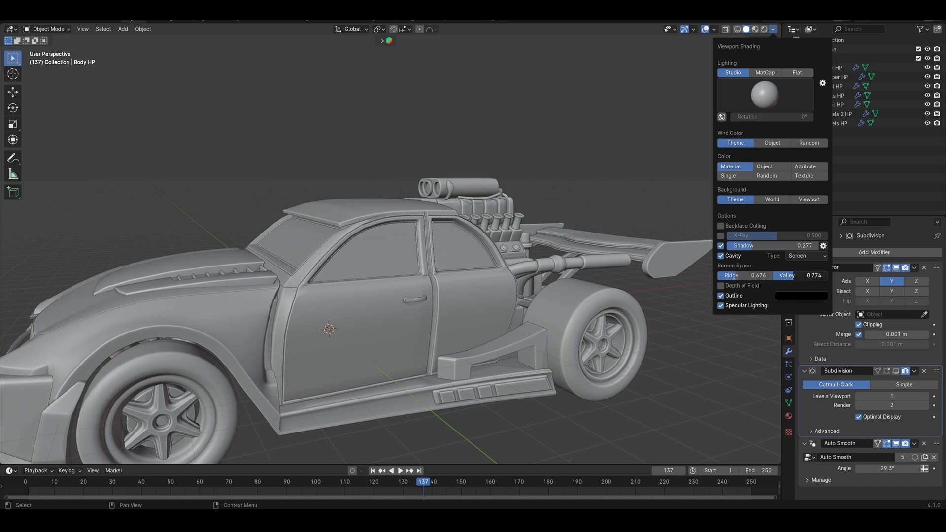
- Zoom out and orbit to frame the whole high-poly car with its engine and rear wing
scroll(653, 267, down, 3)
drag(652, 268, 529, 248)
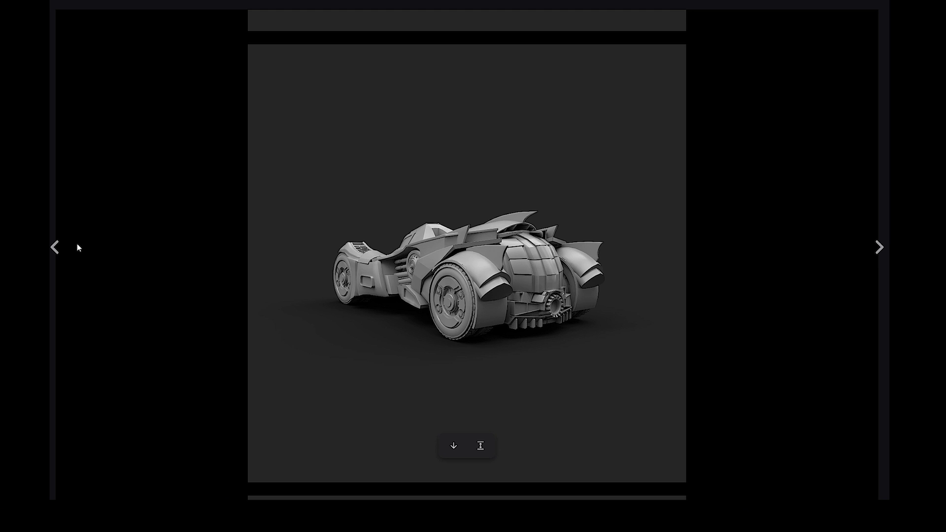
- Scroll through the Batmobile artwork page to view its rear, front and three-quarter renders
scroll(77, 243, down, 8)
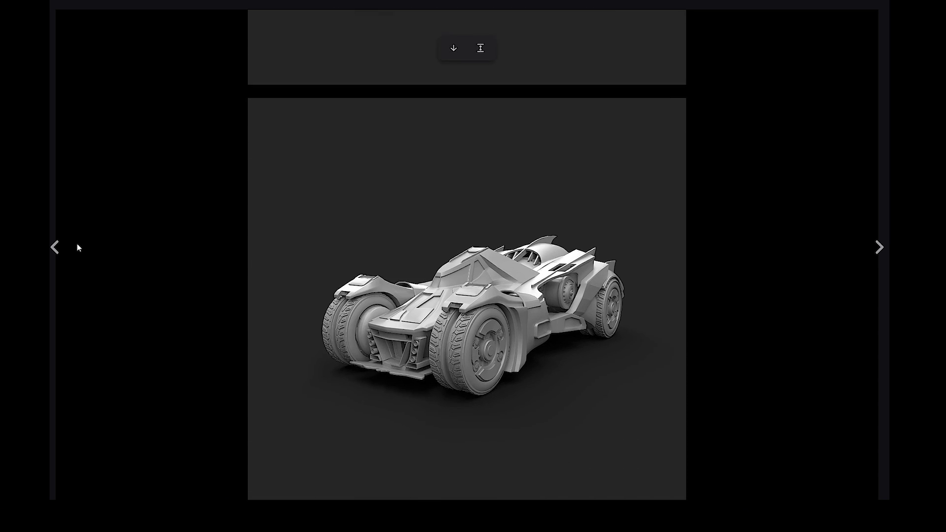
scroll(77, 243, down, 2)
scroll(77, 243, down, 6)
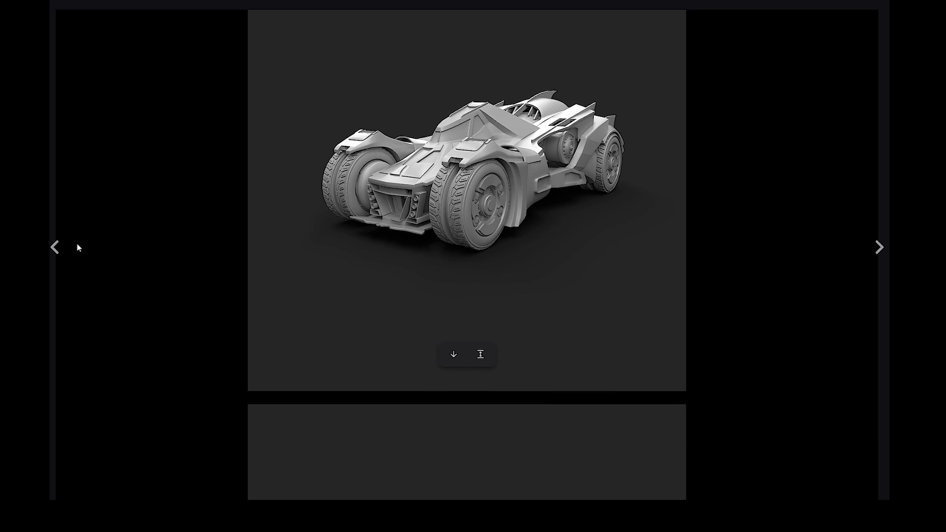
scroll(76, 243, down, 2)
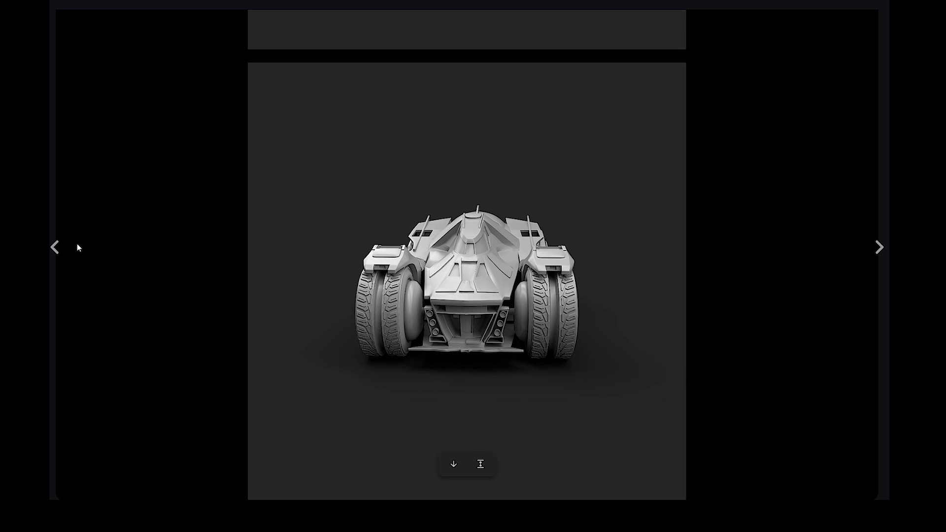
scroll(77, 243, up, 7)
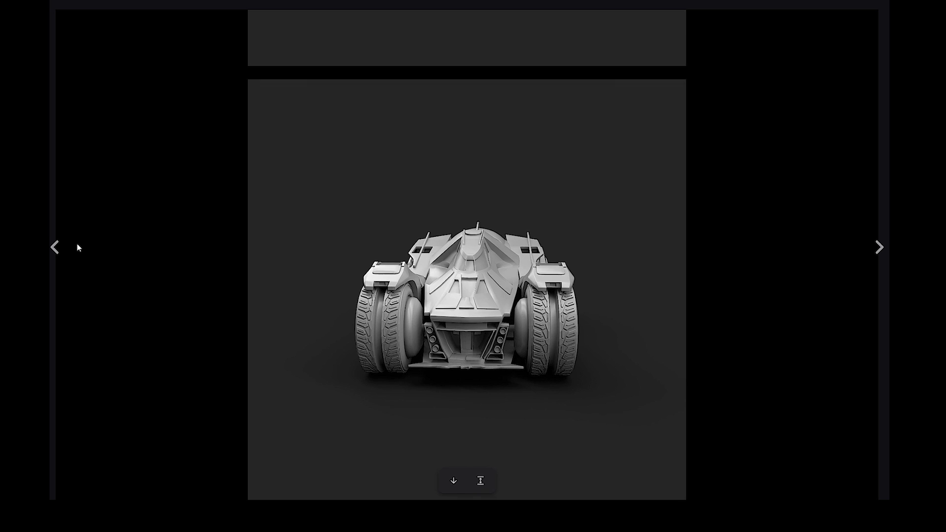
scroll(77, 245, up, 8)
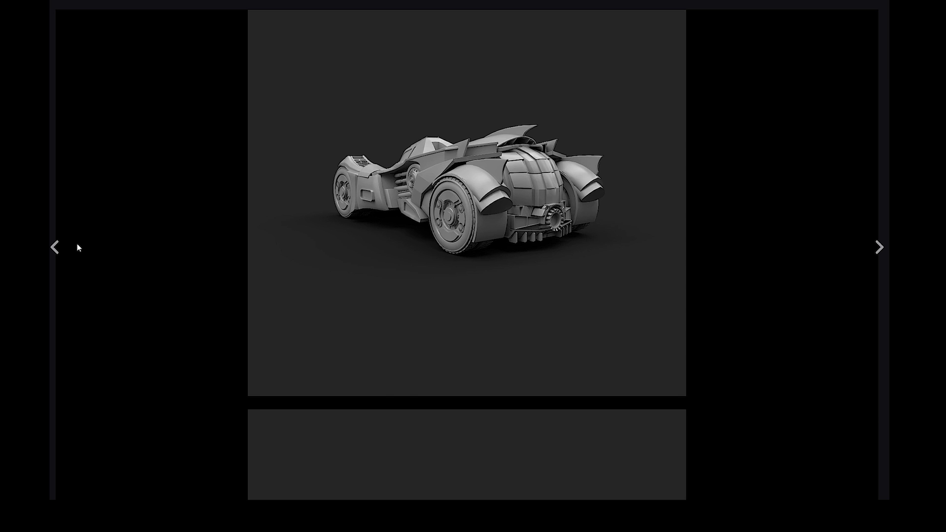
scroll(76, 243, down, 8)
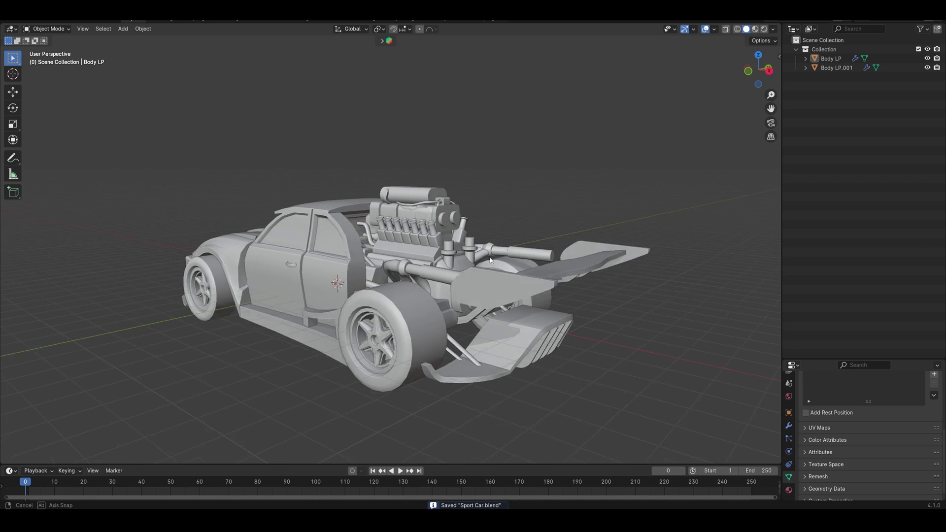
- Orbit the hot-rod model from the rear round to a side view
drag(512, 256, 605, 290)
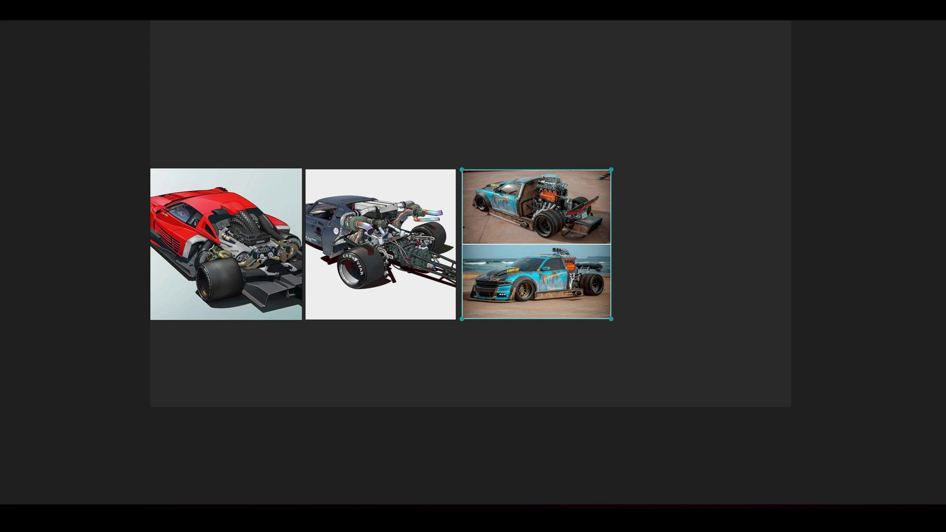
- Drop another car image onto the PureRef board and shift the four left images further left
drag(55, 277, 717, 192)
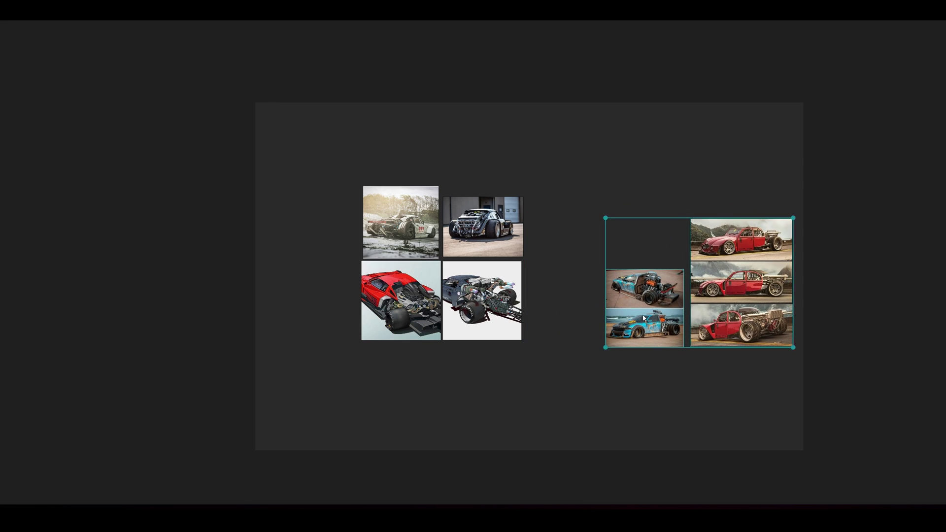
drag(530, 125, 433, 268)
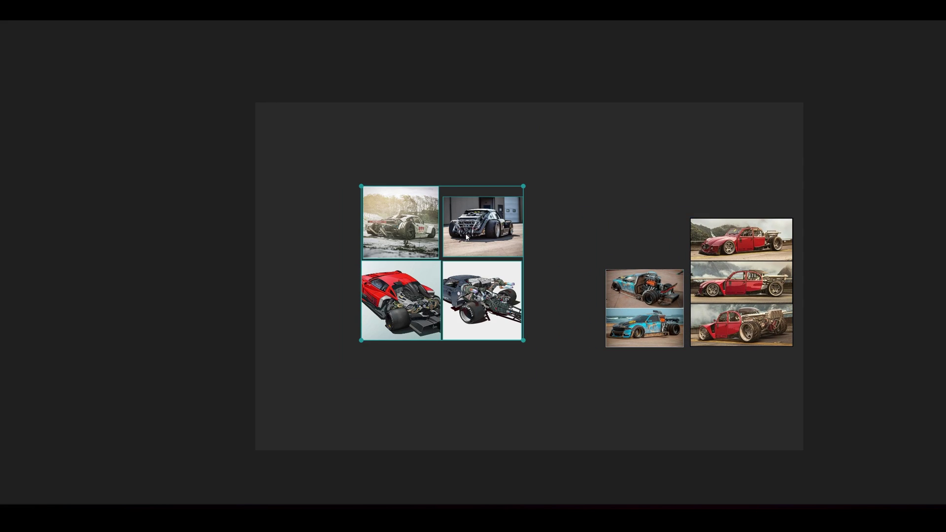
drag(482, 231, 392, 231)
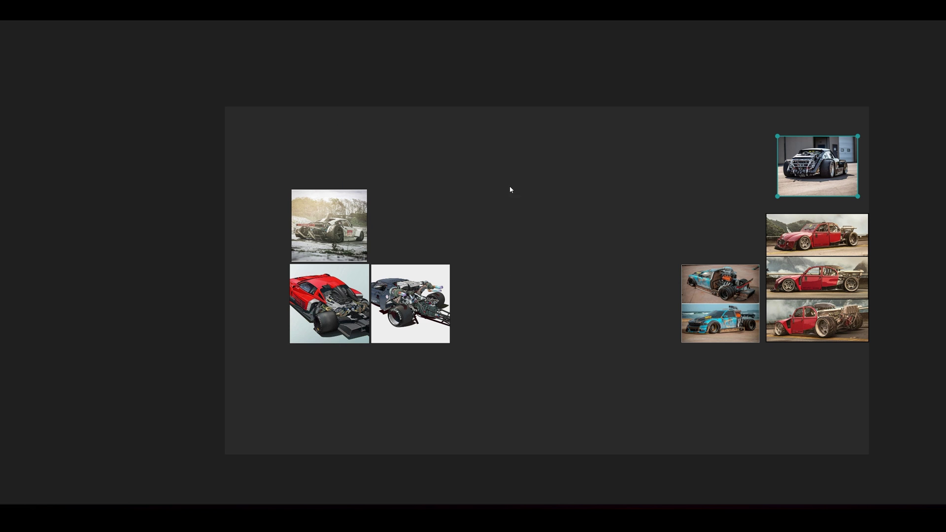
scroll(325, 252, up, 3)
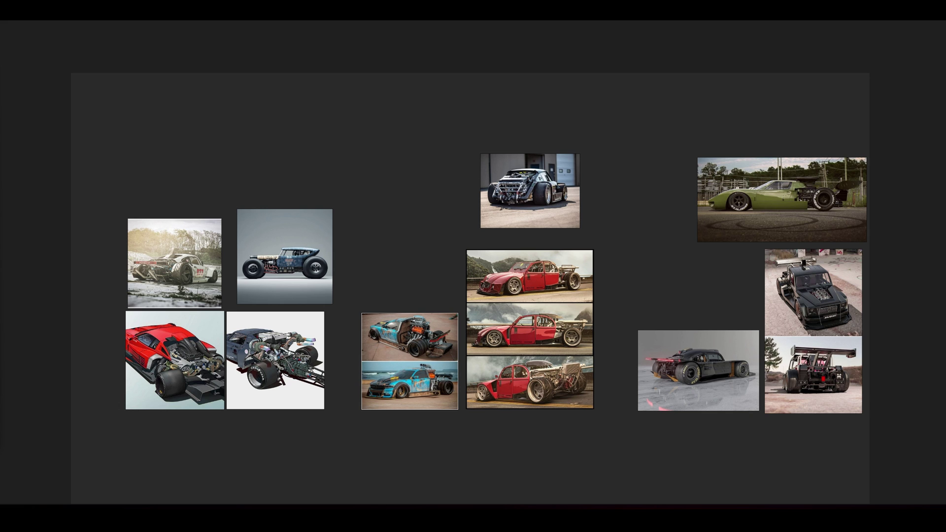
- Slot the hot rod image into the left 2×2 grid and reposition the other image groups
drag(285, 256, 273, 262)
mouse_move(326, 126)
mouse_down()
mouse_move(142, 417)
mouse_move(170, 405)
mouse_up()
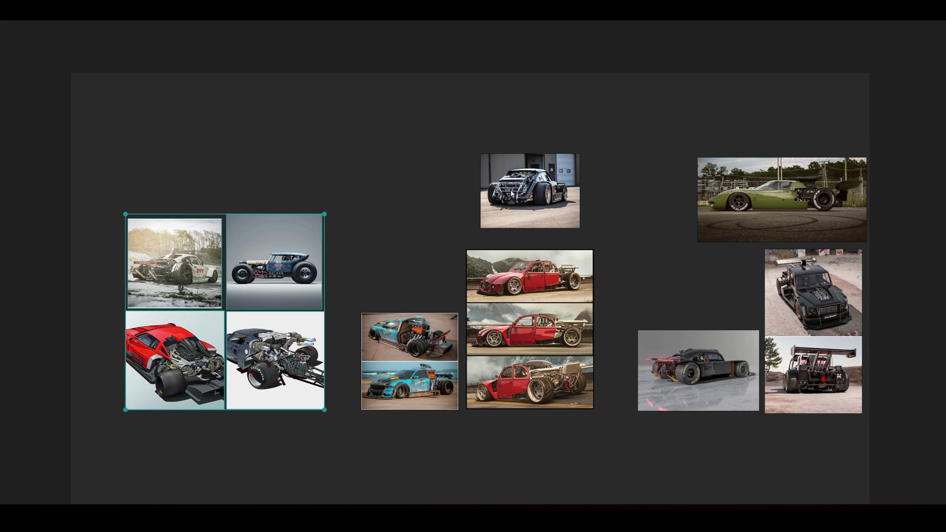
drag(512, 193, 528, 201)
scroll(426, 265, up, 4)
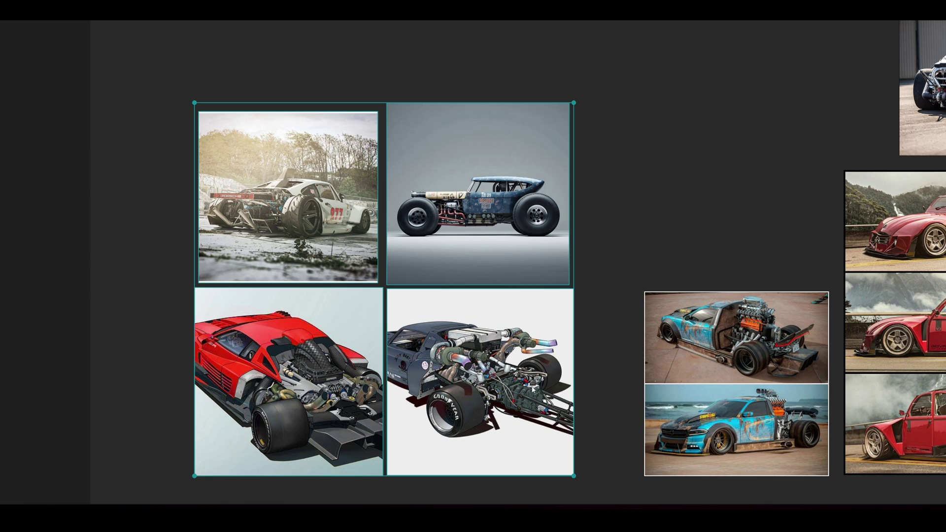
scroll(532, 389, down, 3)
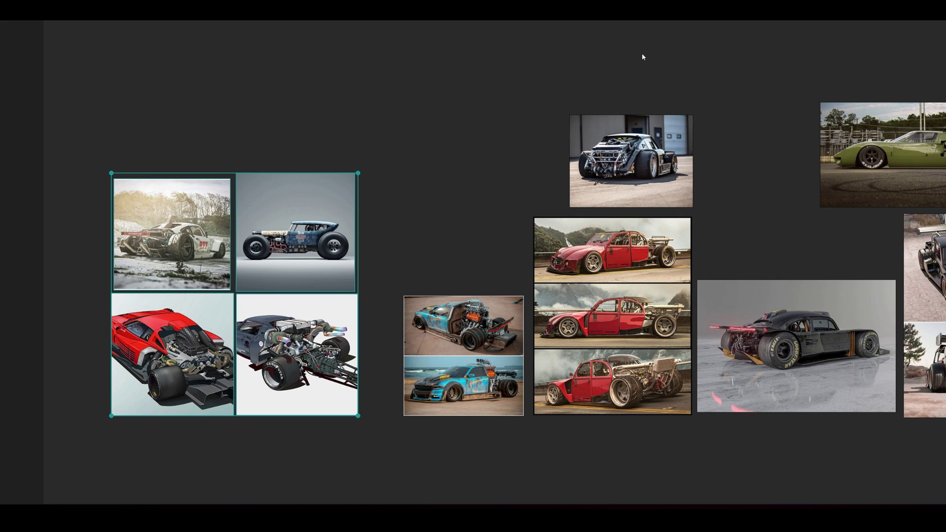
drag(641, 46, 778, 220)
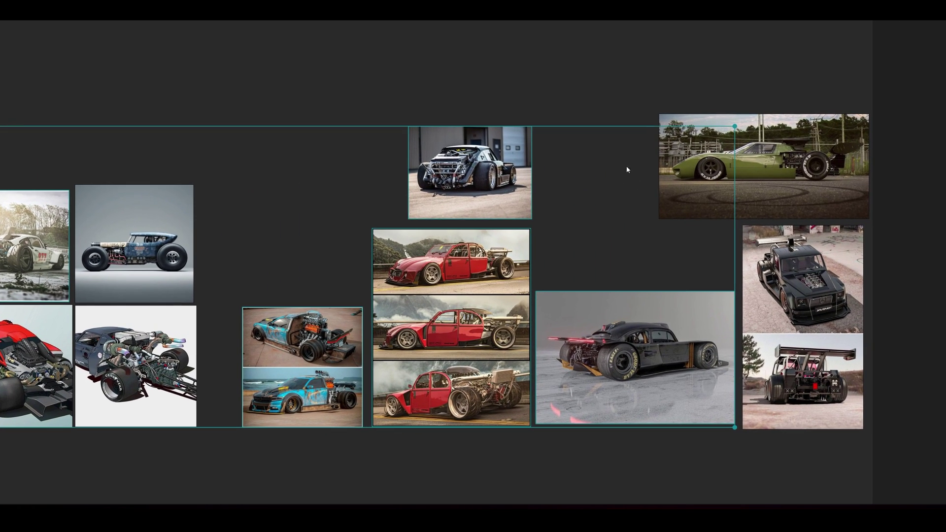
drag(627, 169, 832, 414)
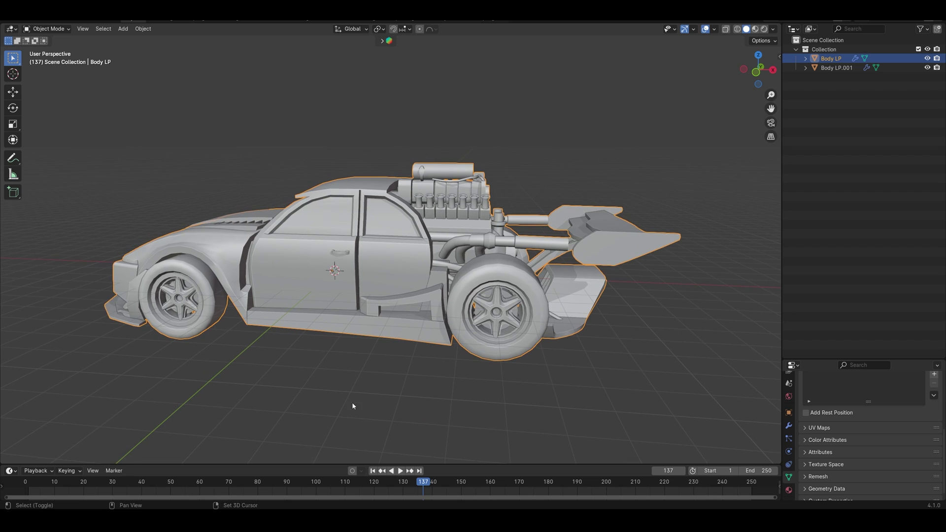
drag(218, 414, 613, 174)
click(652, 239)
drag(664, 102, 289, 365)
key(Tab)
drag(496, 323, 553, 342)
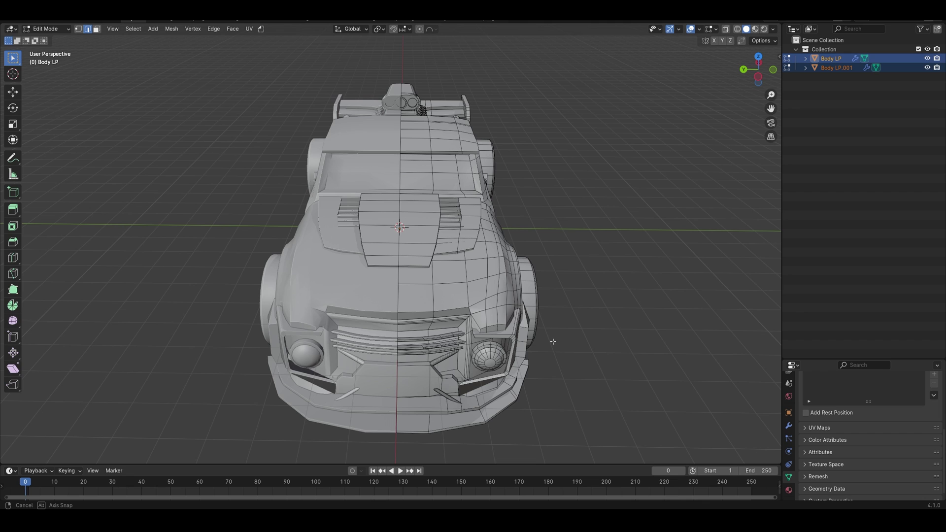
scroll(552, 341, down, 2)
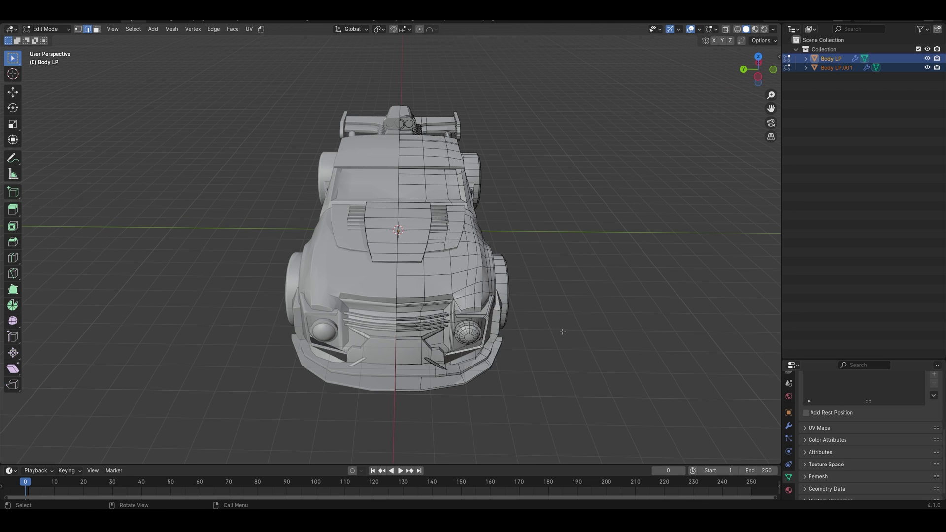
key(Tab)
drag(625, 302, 591, 291)
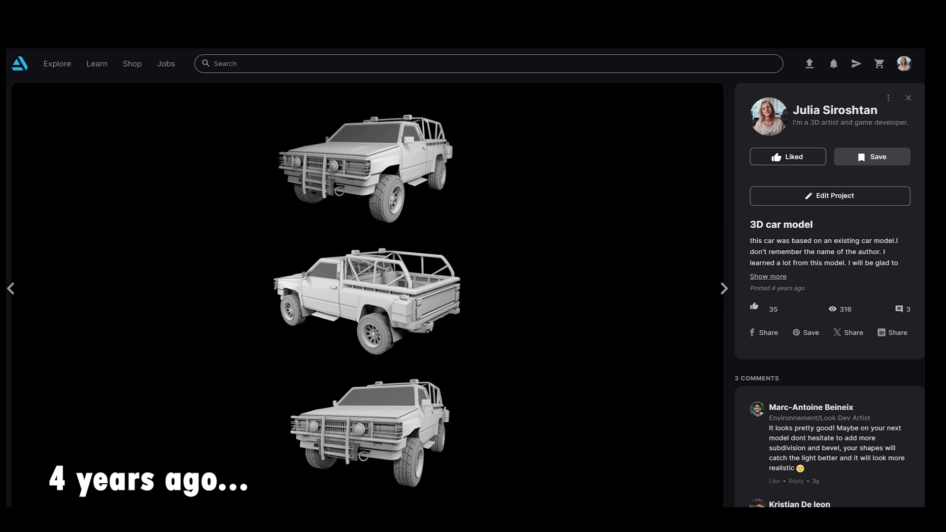
- Go to the artist's previous Sci-Fi car project and scroll down its page
click(11, 289)
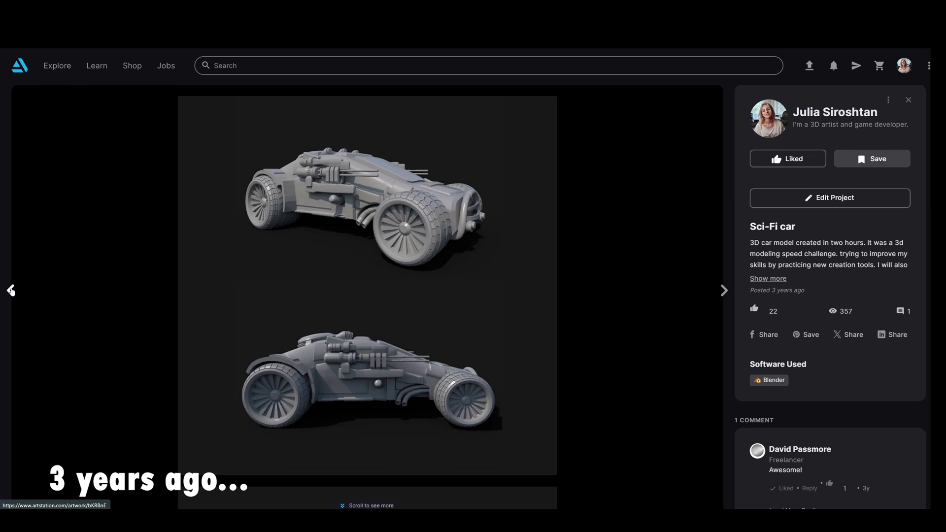
scroll(44, 297, down, 8)
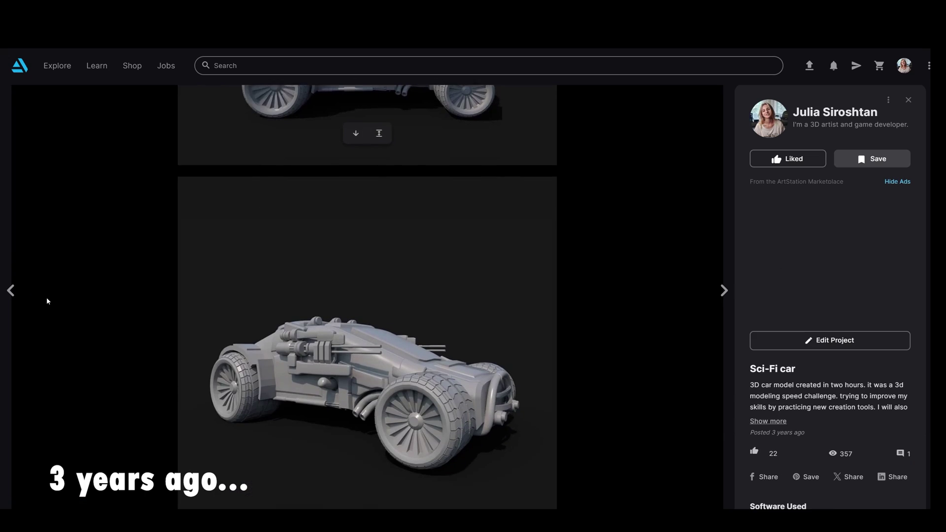